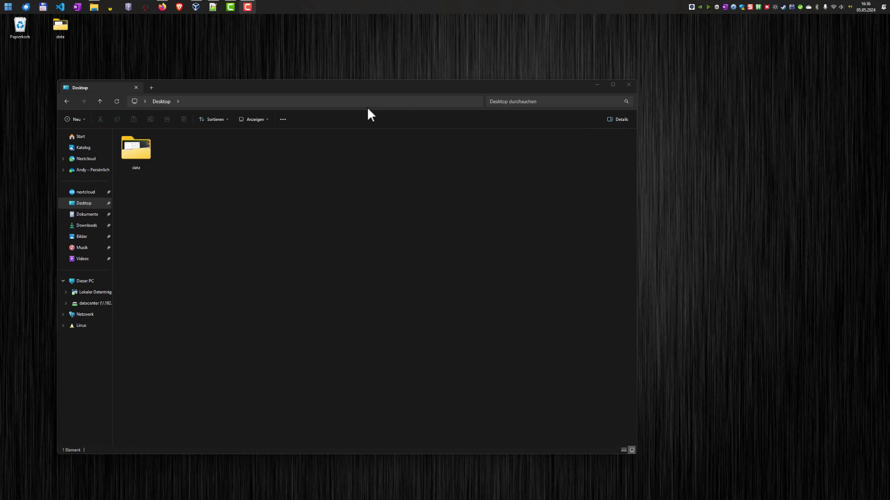
Go to the %AppData% roaming application data folder from the address bar
click(321, 106)
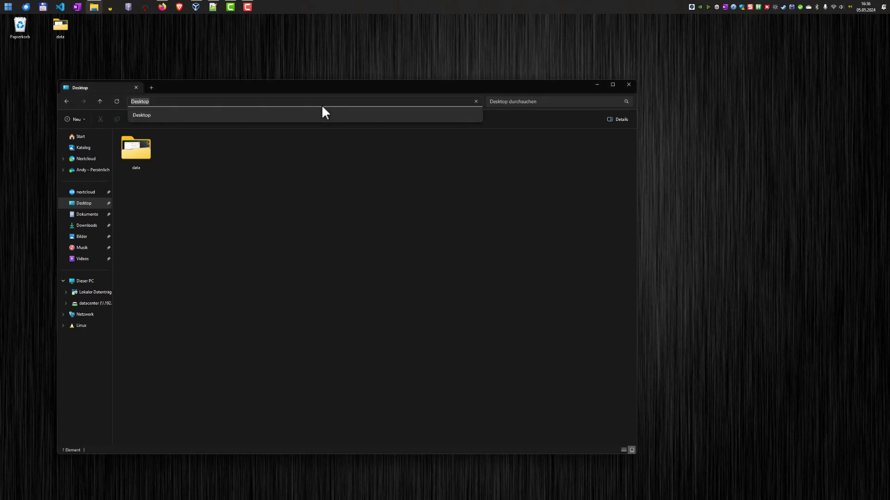
text(%AppData%)
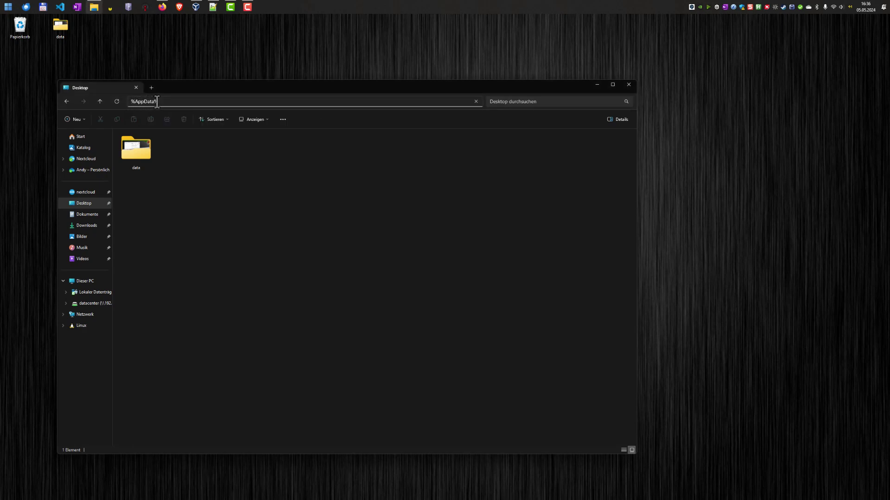
key(Return)
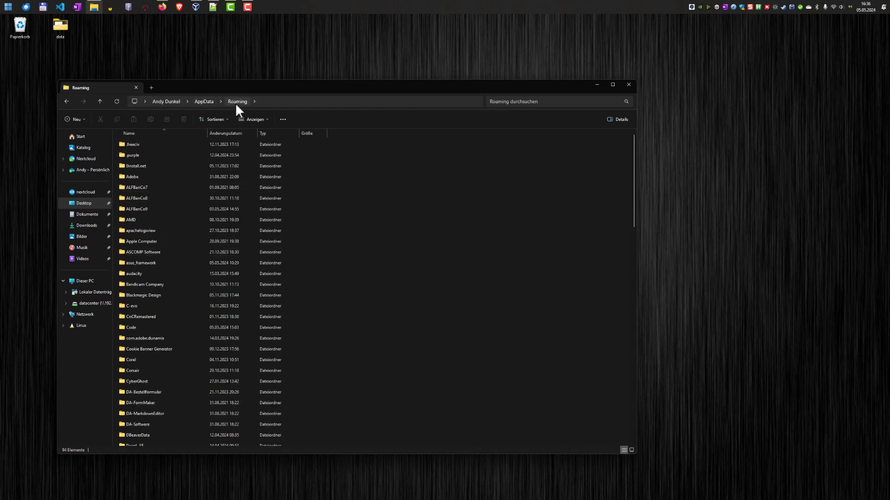
Open Thunderbird > Profiles to show the .default and default-release profiles
scroll(144, 284, down, 15)
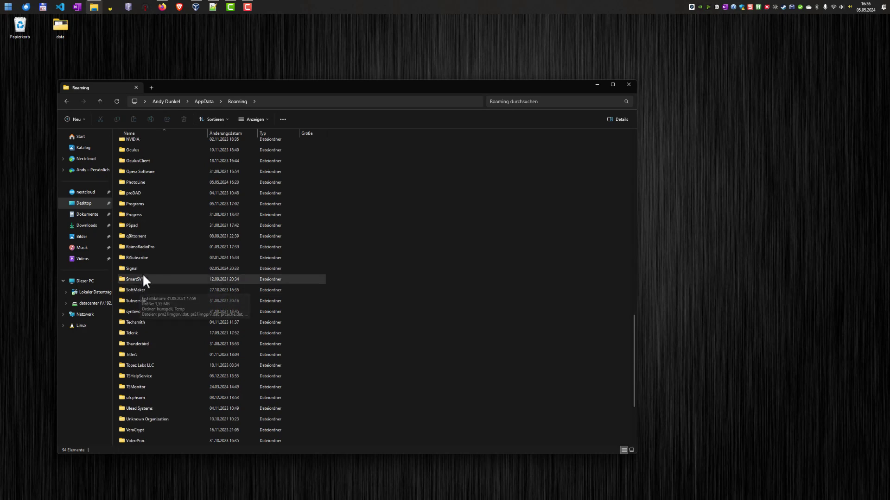
scroll(143, 272, down, 4)
click(147, 235)
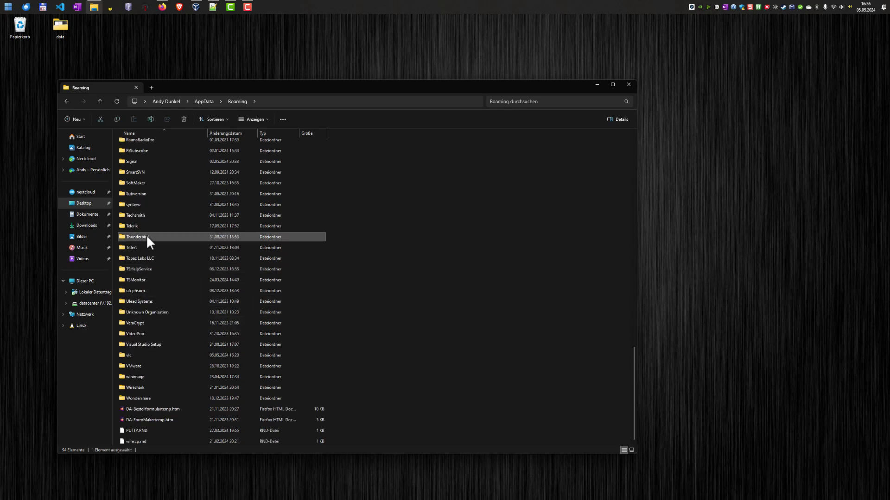
double_click(134, 236)
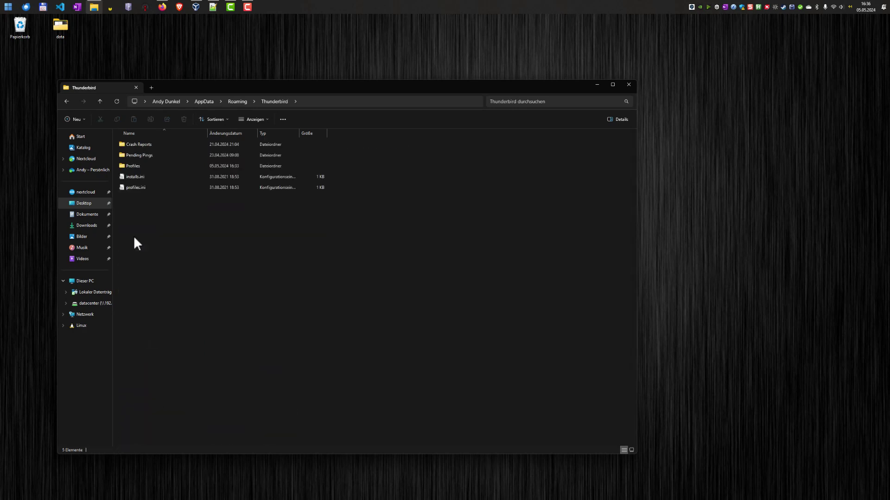
double_click(138, 165)
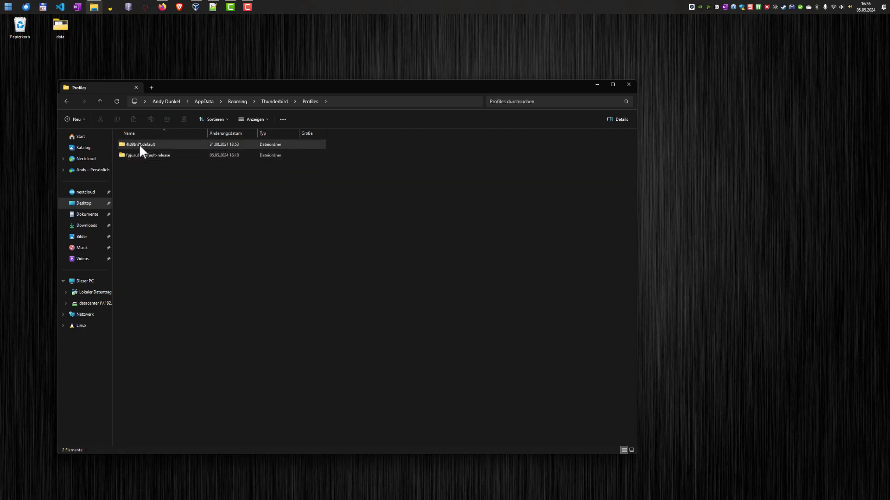
mouse_move(153, 147)
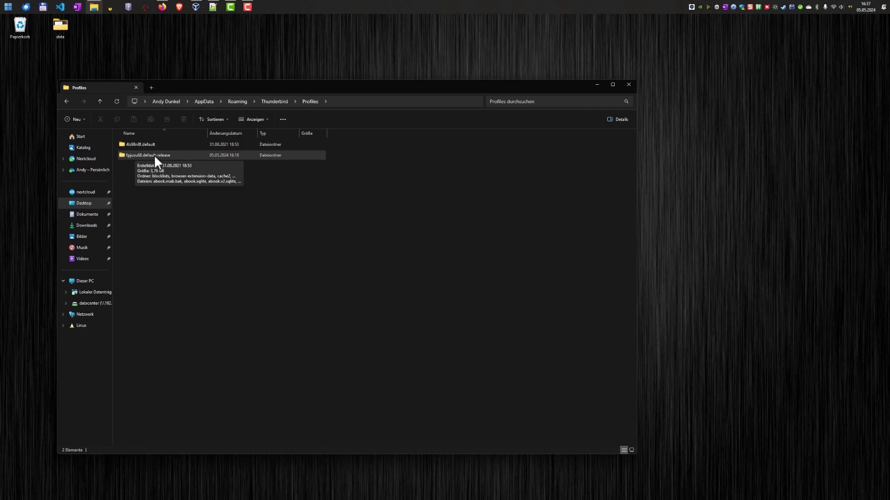
Zip the default-release profile folder with 7-Zip's Add to "….default-release.zip"
right_click(154, 157)
mouse_move(172, 285)
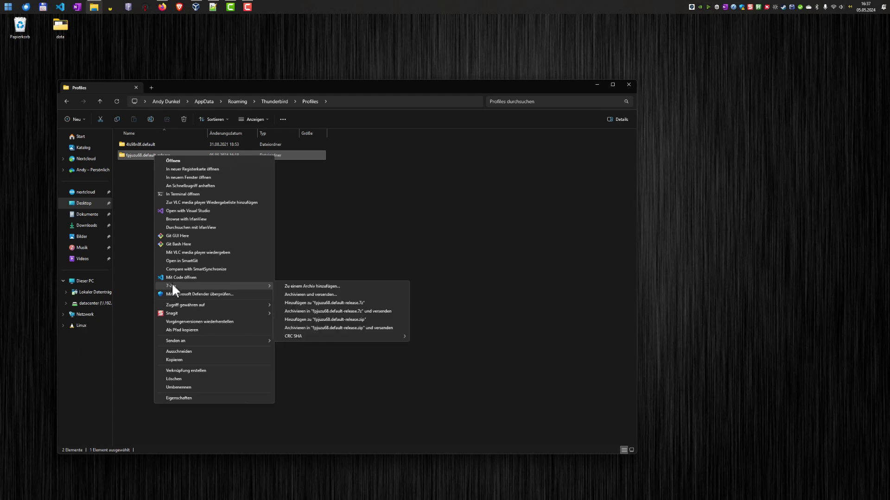
click(307, 319)
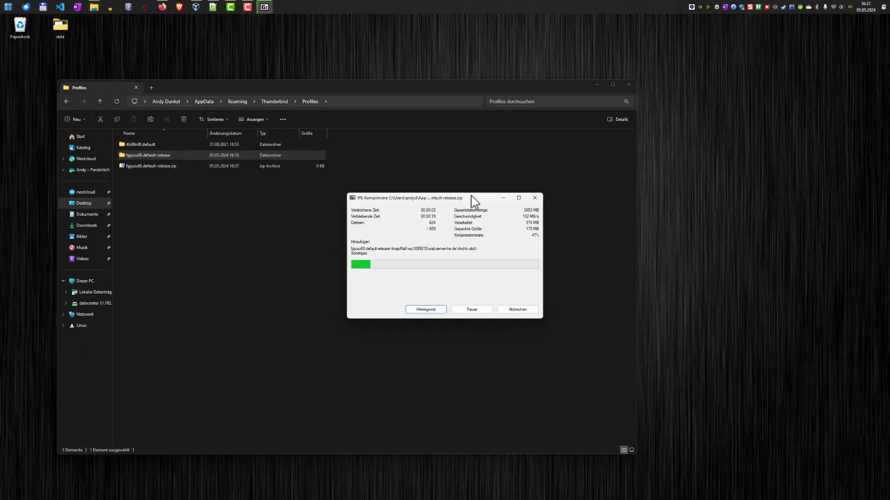
drag(445, 200, 345, 199)
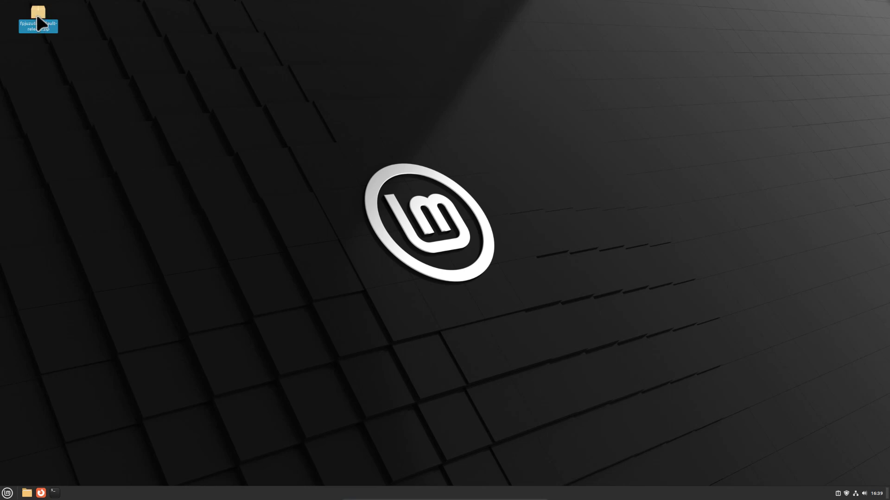
Launch Thunderbird Mail by searching "thun" in the Mint menu
click(7, 493)
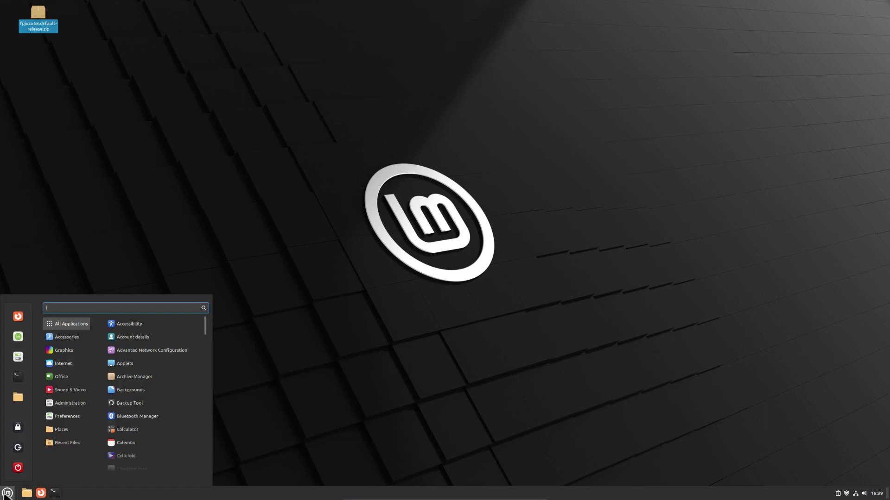
text(thun)
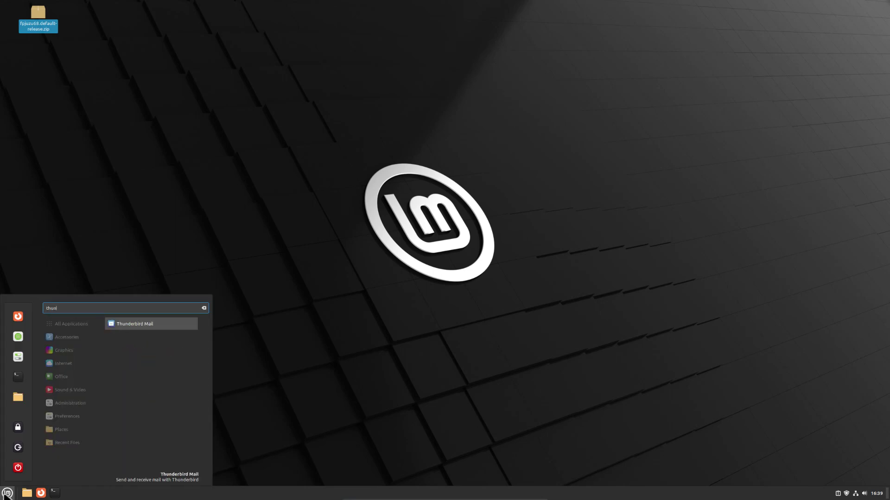
key(Return)
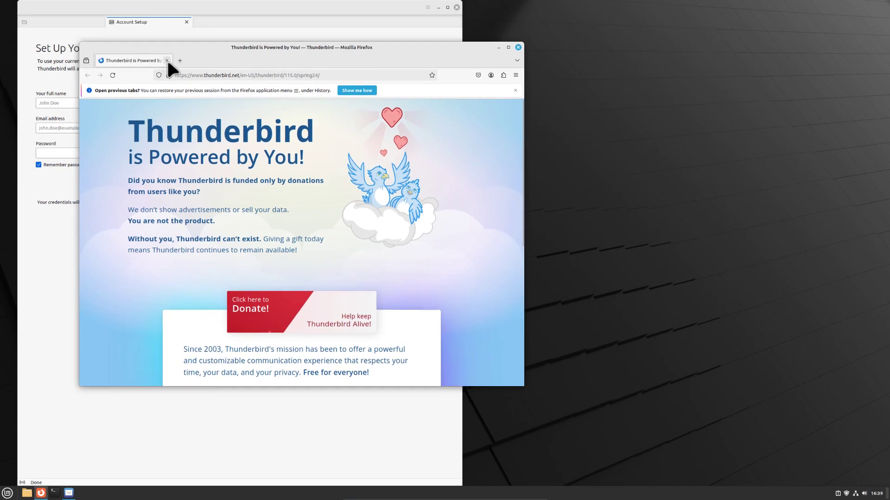
Close the donation page and open the 8hzy38sn.default-release profile folder via Tools > Export
click(168, 59)
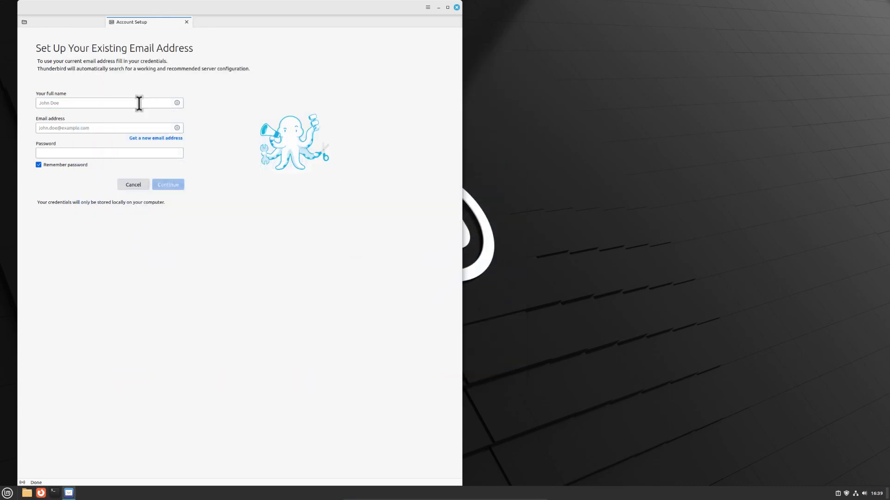
click(424, 7)
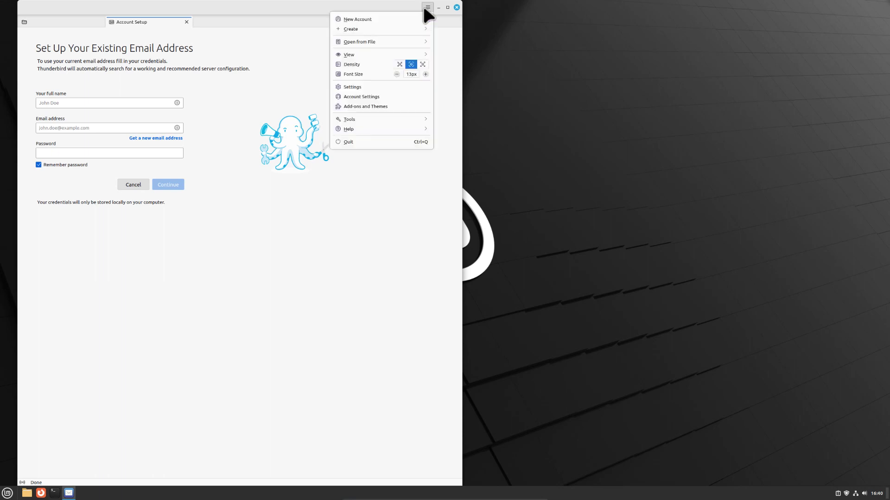
click(369, 119)
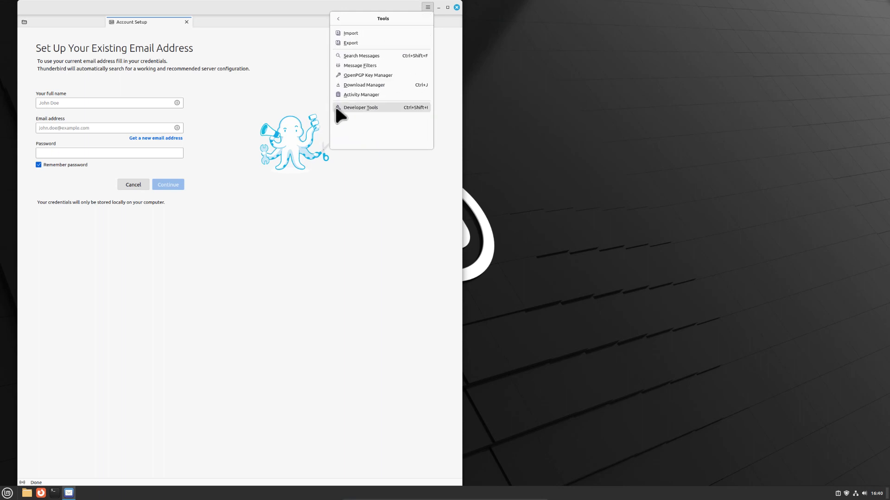
click(351, 42)
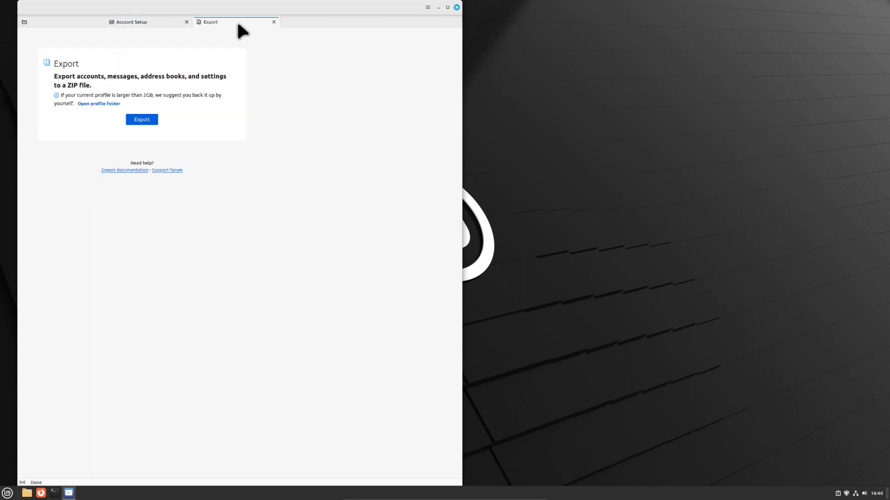
click(103, 105)
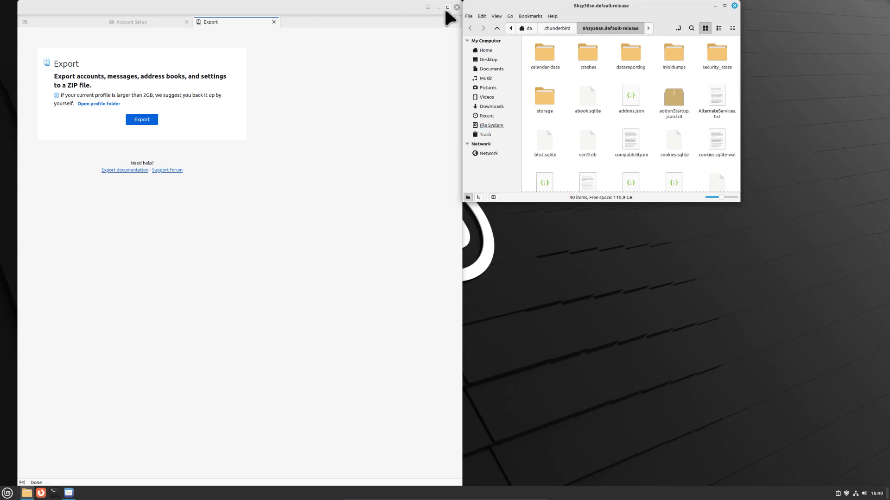
Close Thunderbird and go up to the .thunderbird folder in Nemo
click(457, 7)
drag(477, 3, 202, 31)
click(267, 57)
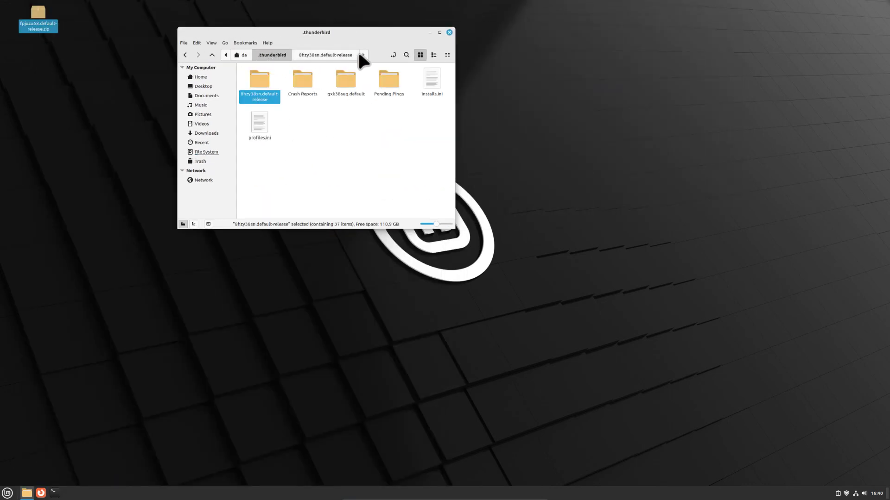
key(ctrl+l)
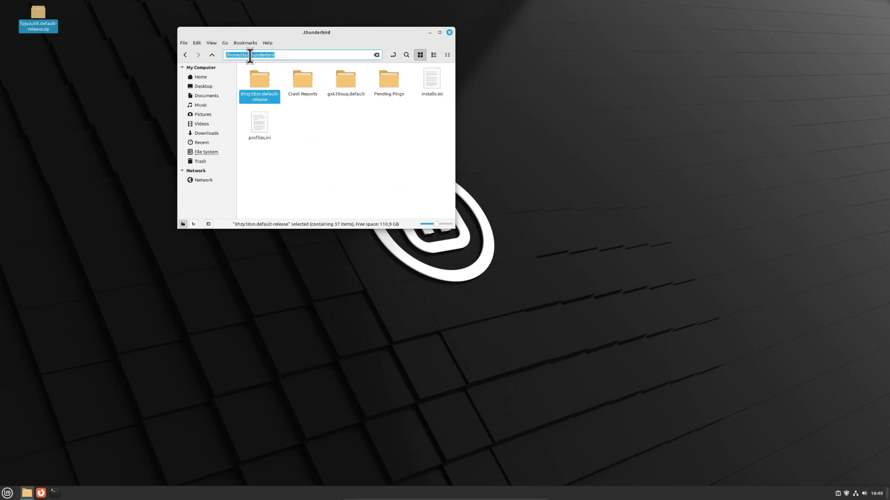
click(293, 113)
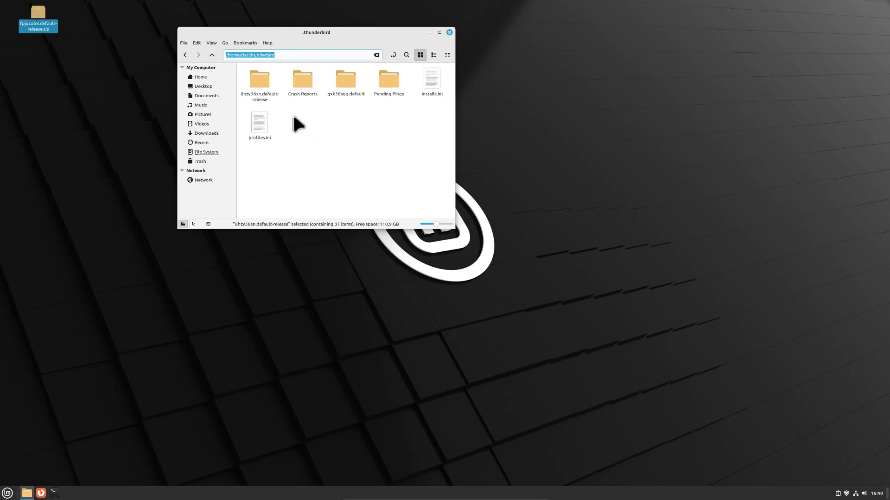
Delete all contents of the 8hzy38sn.default-release profile folder
double_click(261, 80)
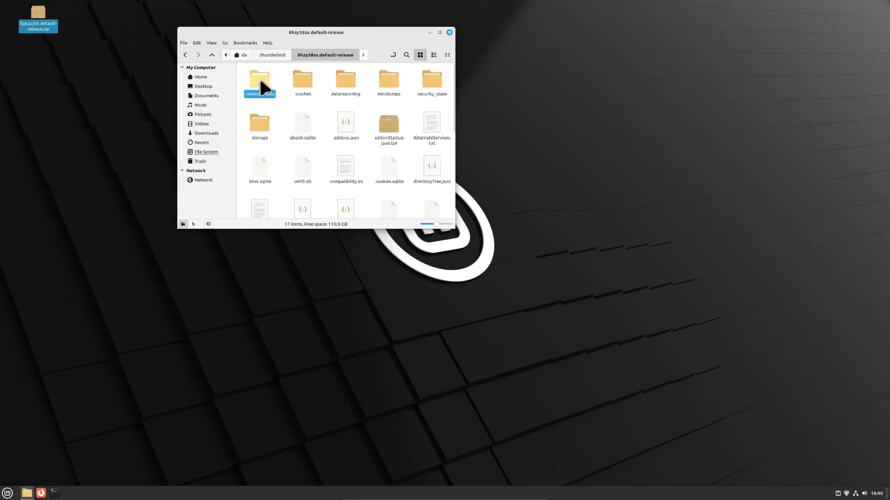
key(ctrl+a)
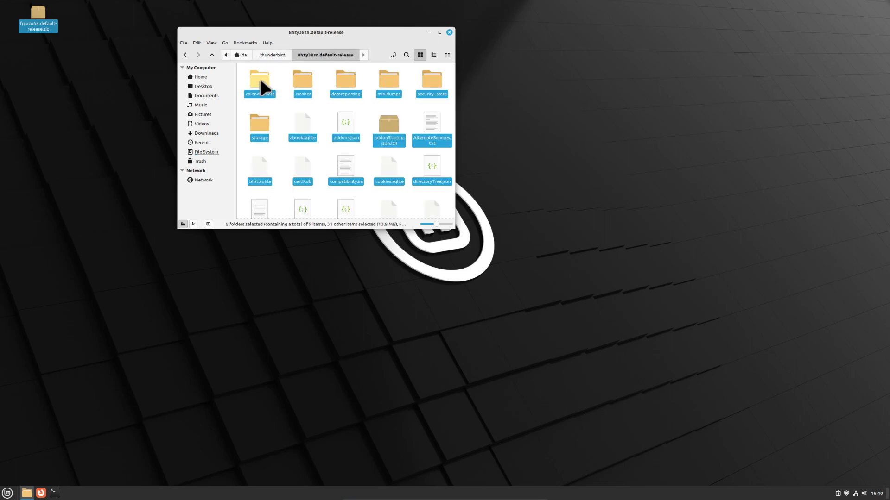
key(Delete)
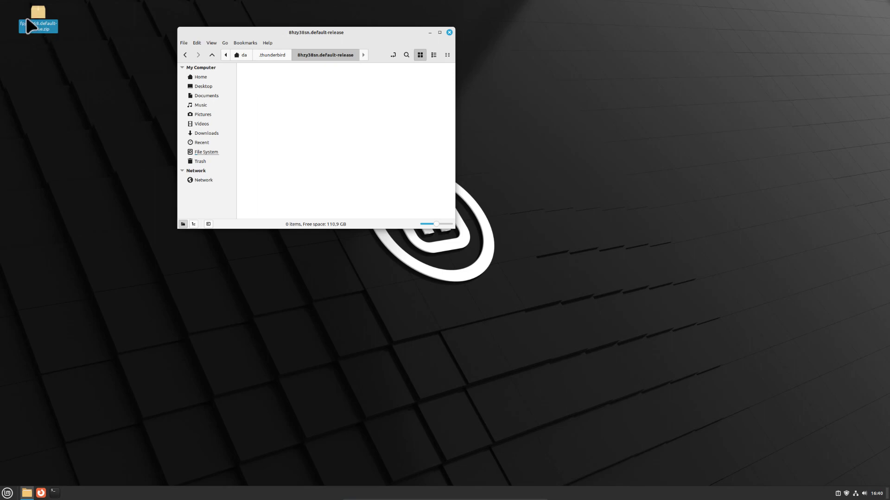
drag(205, 33, 400, 51)
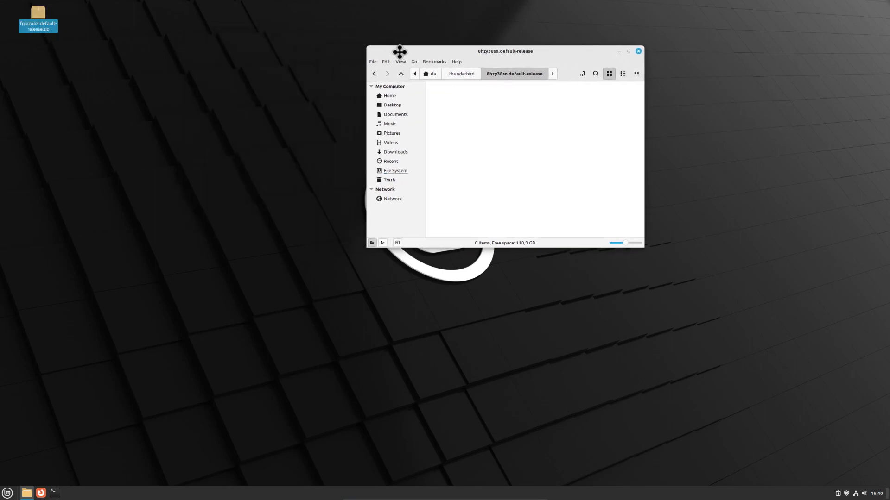
Open fpjuzu68.default-release.zip and its fpjuzu68.default-release folder in Archive Manager
double_click(35, 9)
drag(88, 43, 138, 54)
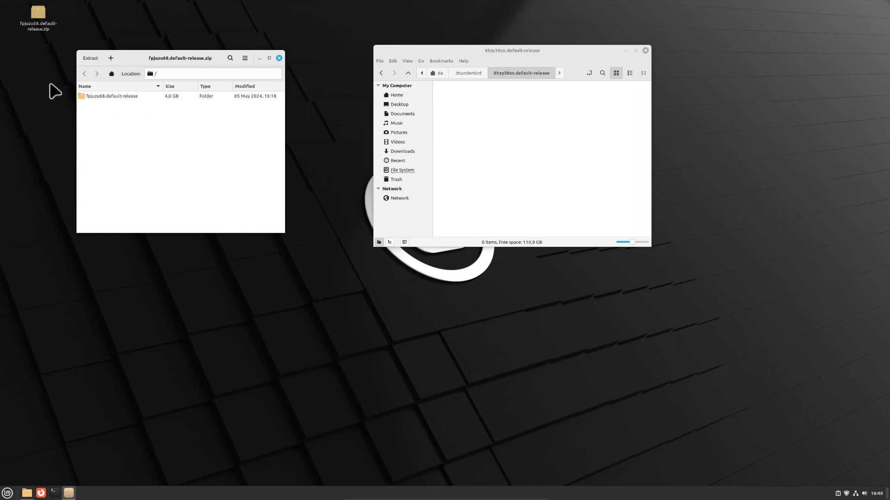
click(95, 96)
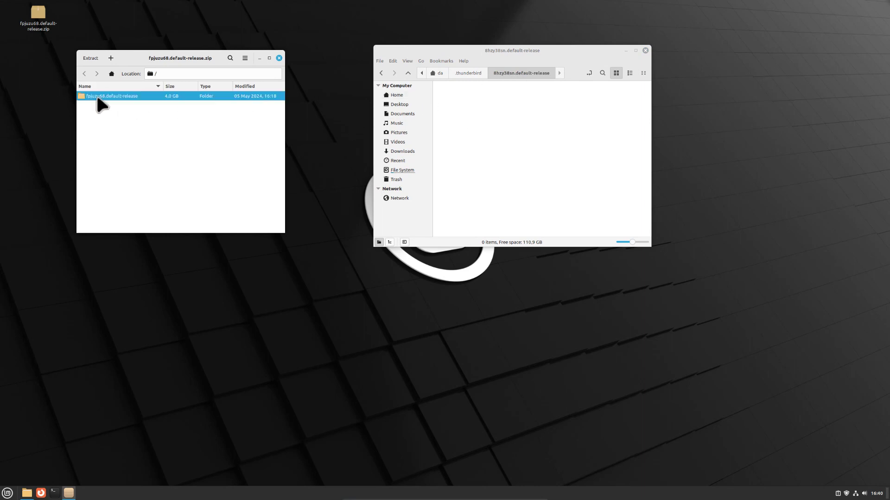
double_click(106, 97)
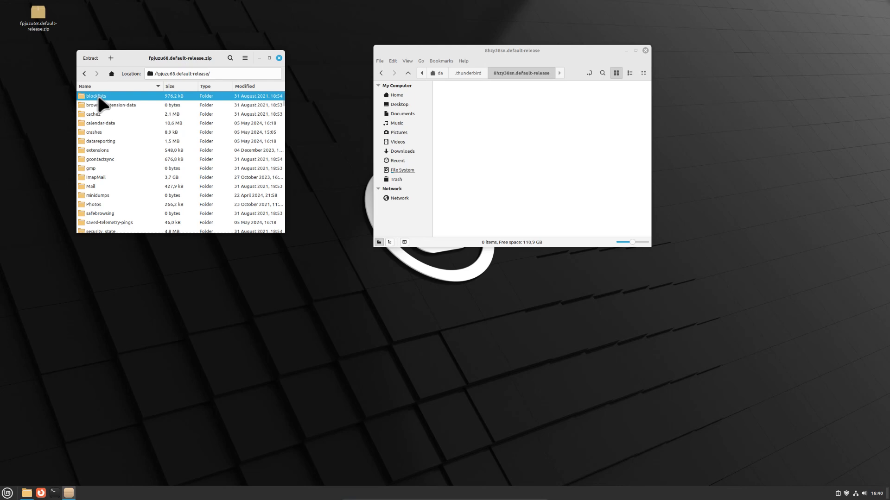
Extract all archived profile files into the empty 8hzy38sn.default-release folder
key(shift+Down)
key(shift+Down)
key(shift+Down)
key(shift+Down)
key(shift+Down)
key(shift+Down)
key(shift+Down)
key(shift+Down)
key(shift+Down)
key(shift+Down)
key(shift+Down)
key(shift+Down)
key(shift+Down)
key(shift+Down)
key(shift+Down)
key(shift+Down)
key(shift+Down)
key(shift+Down)
key(shift+Down)
key(shift+Down)
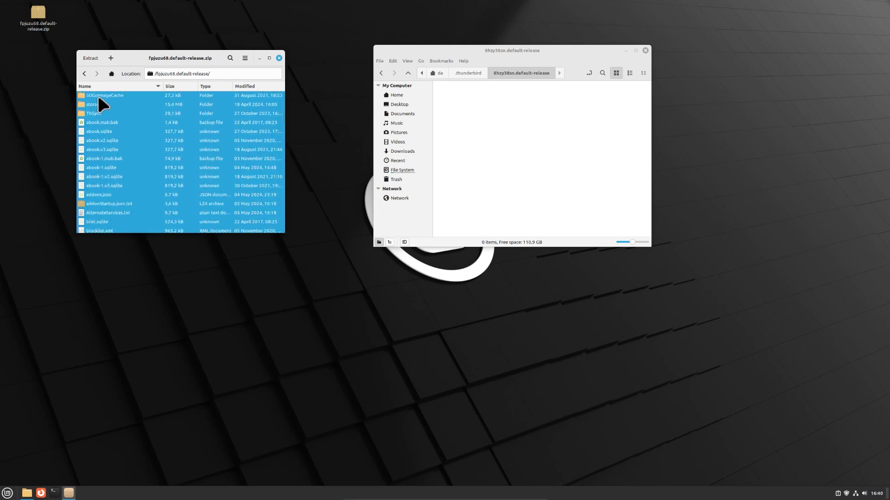
key(shift+Down)
key(shift+Down)
key(shift+Down)
key(shift+Down)
key(shift+Down)
key(shift+Down)
key(shift+Down)
key(shift+Down)
key(shift+Down)
key(shift+Down)
key(shift+Down)
key(shift+Down)
key(shift+Down)
key(shift+Down)
key(shift+Down)
key(shift+Down)
key(shift+Down)
key(shift+Down)
key(shift+Down)
key(shift+Down)
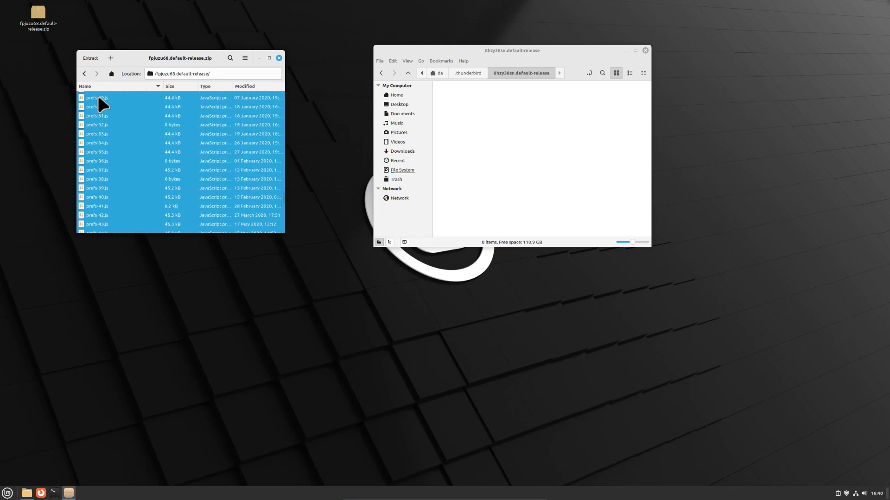
key(shift+End)
drag(99, 99, 473, 154)
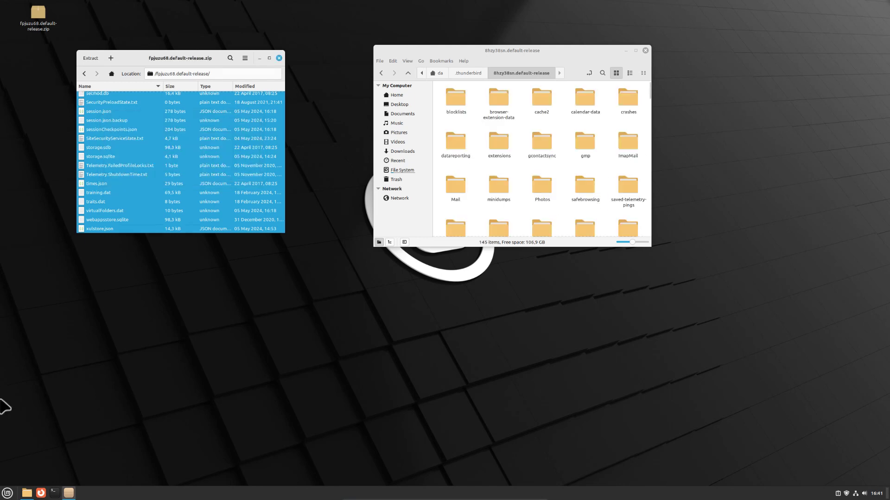
Relaunch Thunderbird Mail by searching "thu" in the Mint menu
click(7, 493)
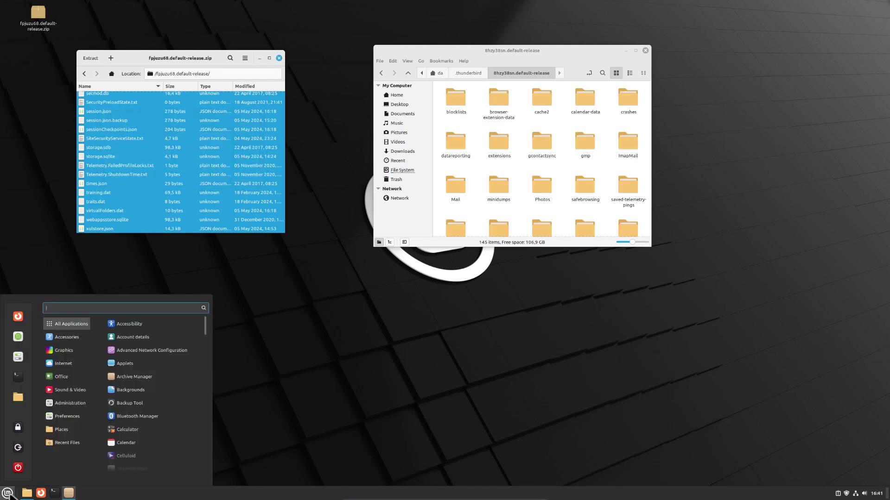
text(thu)
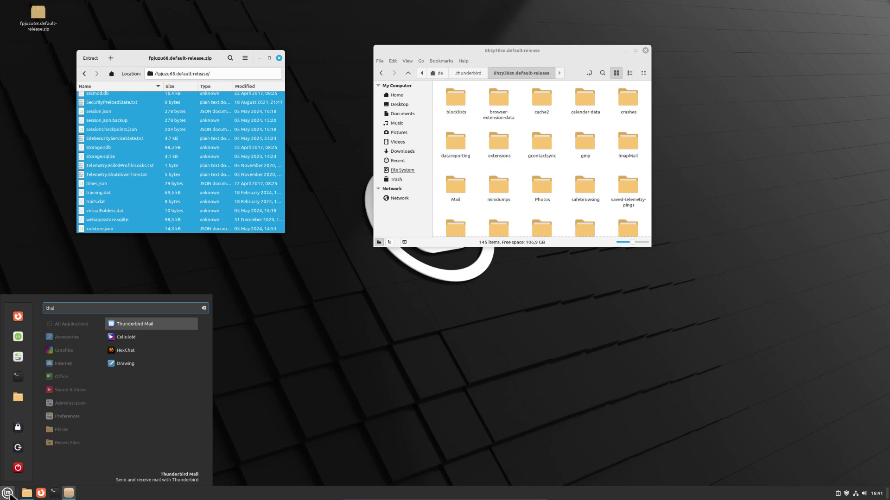
key(Return)
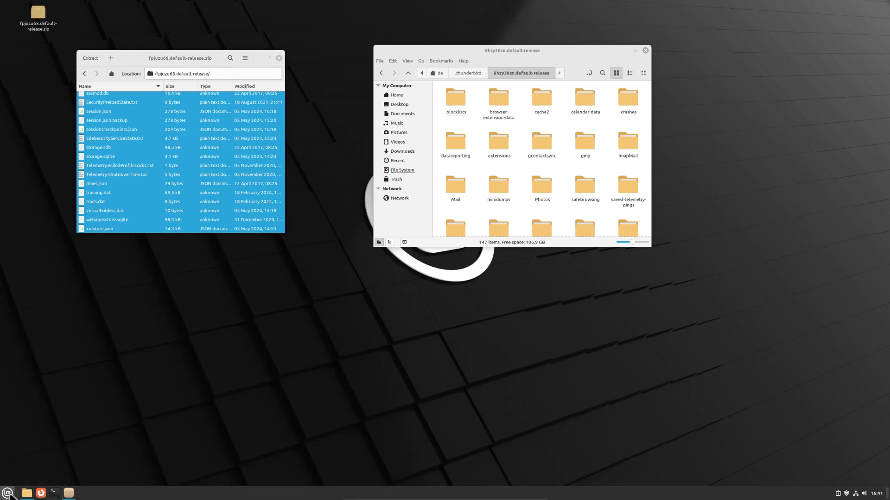